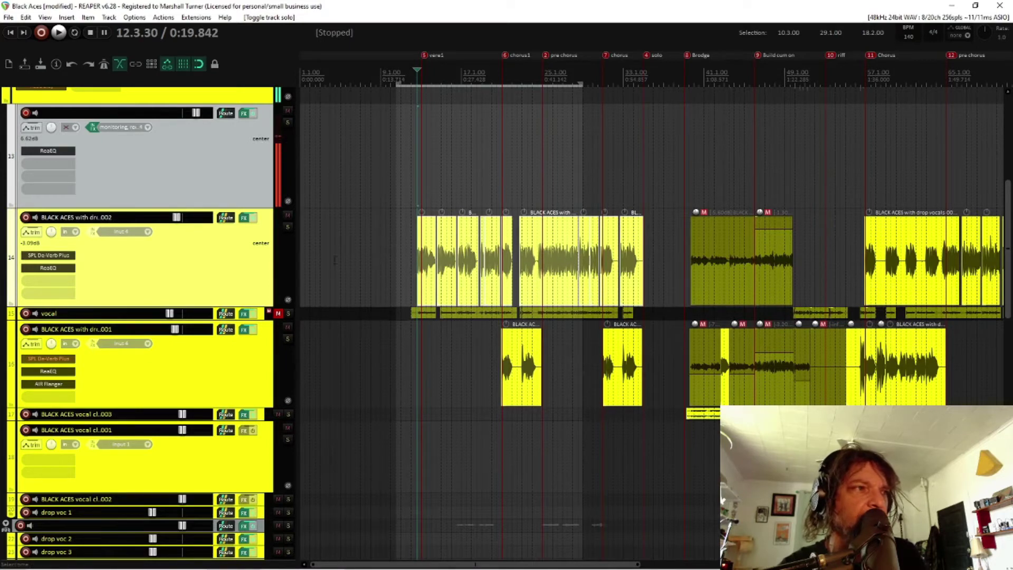
- Bypass SPL De-Verb Plus on Track 14 and show ReaEQ's 152 Hz low-shelf band
left_click(244, 218)
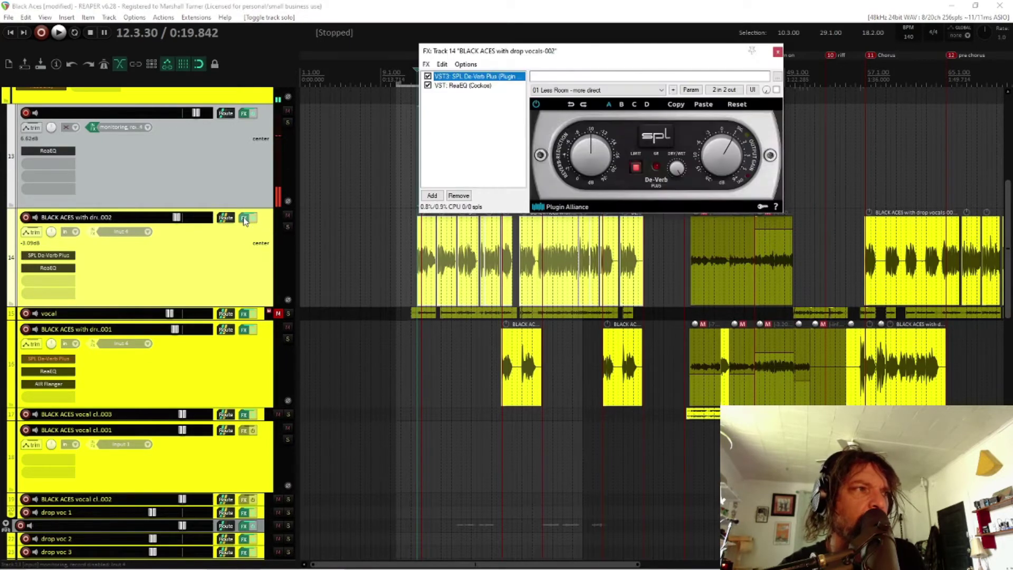
left_click_drag(572, 52, 651, 85)
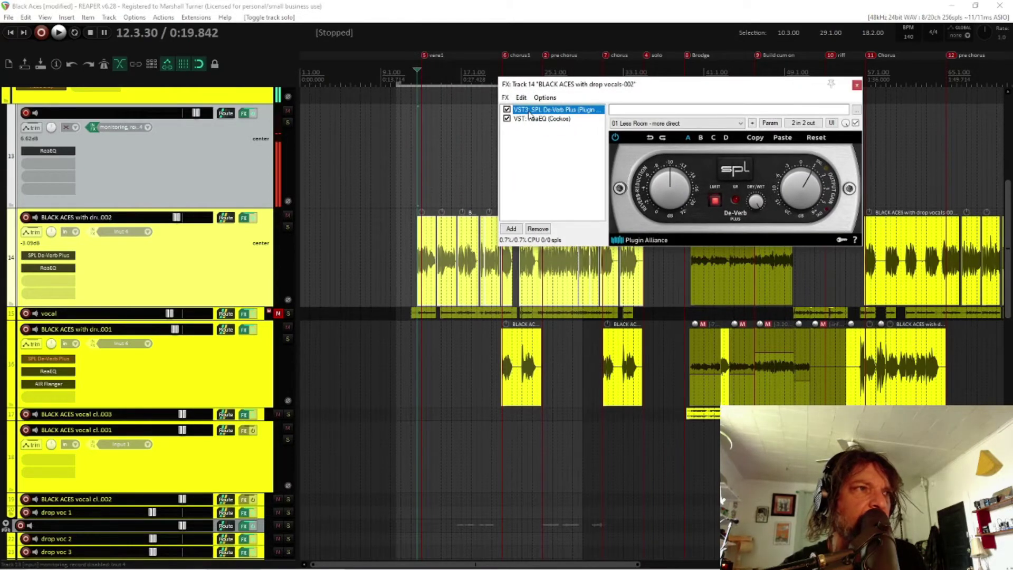
left_click(507, 110)
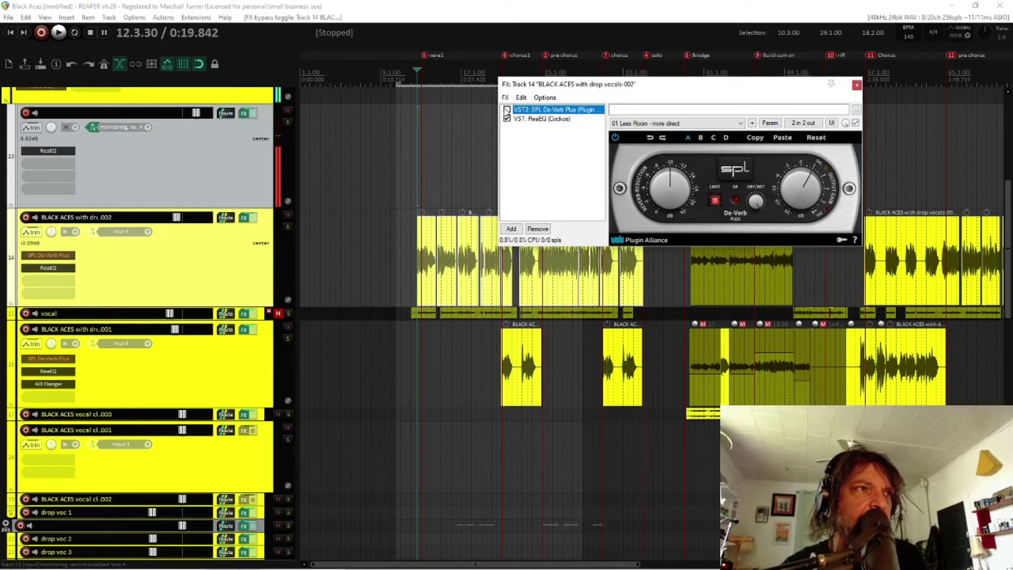
left_click(521, 119)
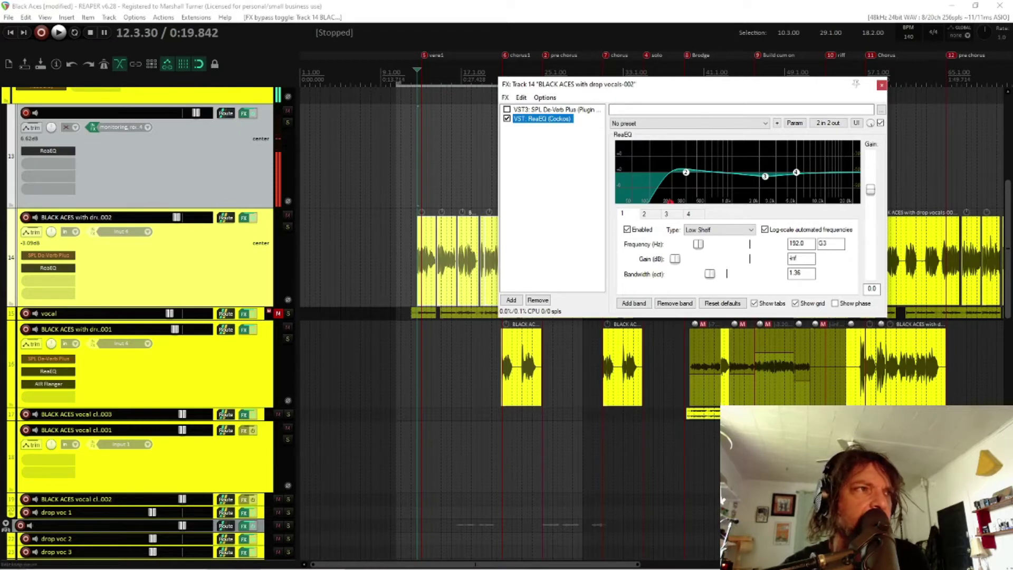
- Play the mix from 9.1.00 with De-Verb bypassed, then stop playback
left_click(381, 77)
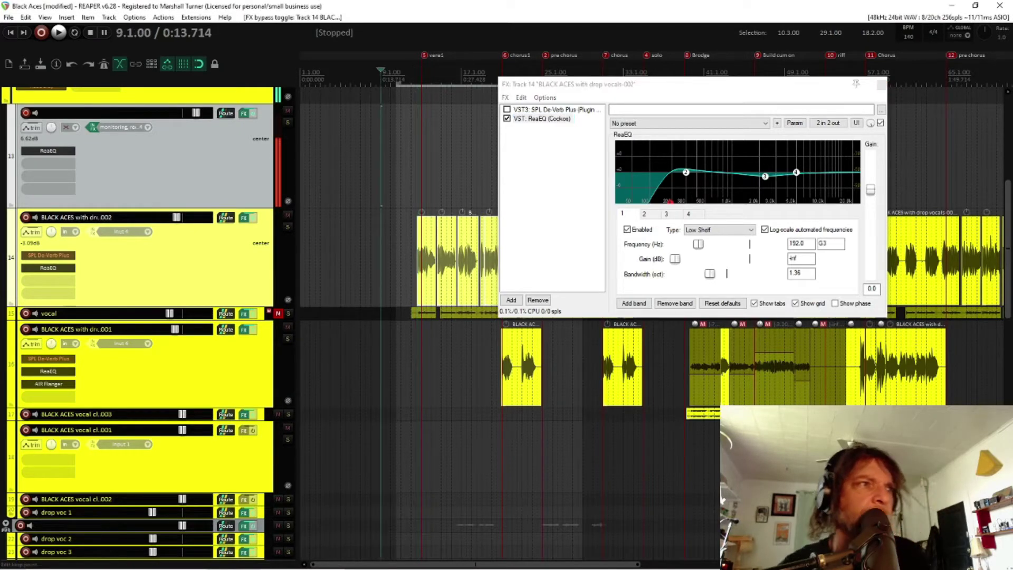
key("space")
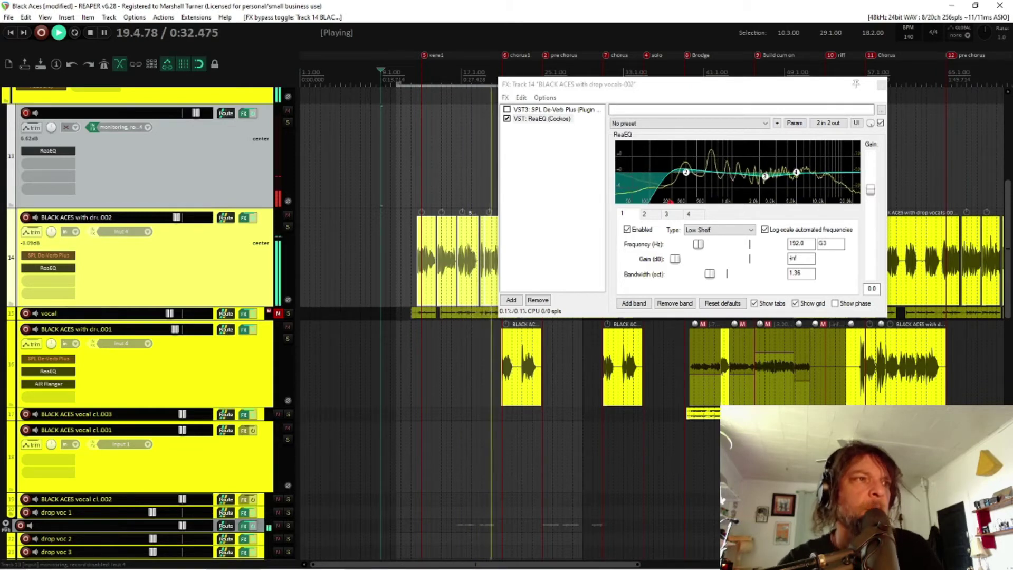
key("space")
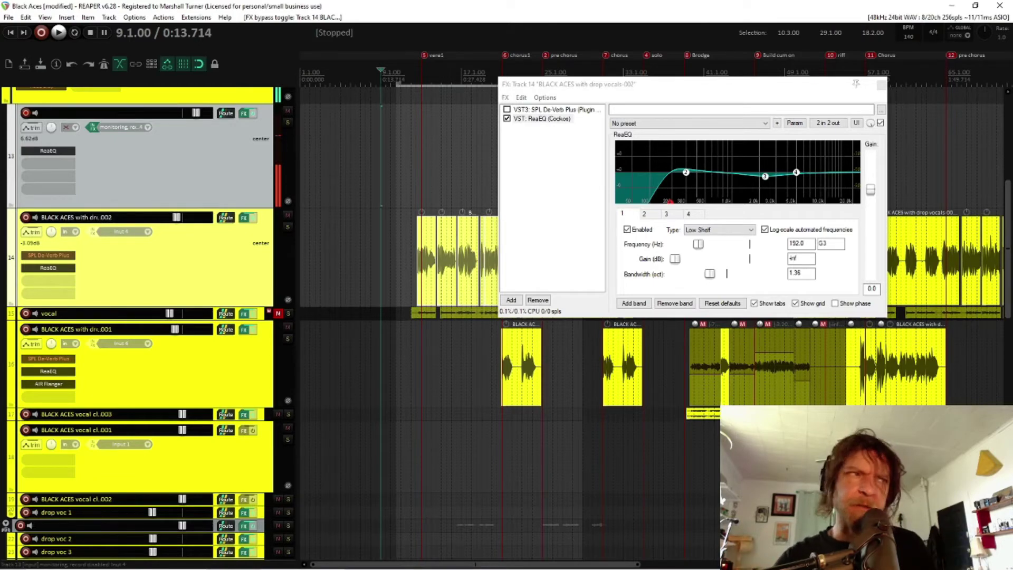
- Solo track 14 and set the play position to 12.1.00
left_click(288, 227)
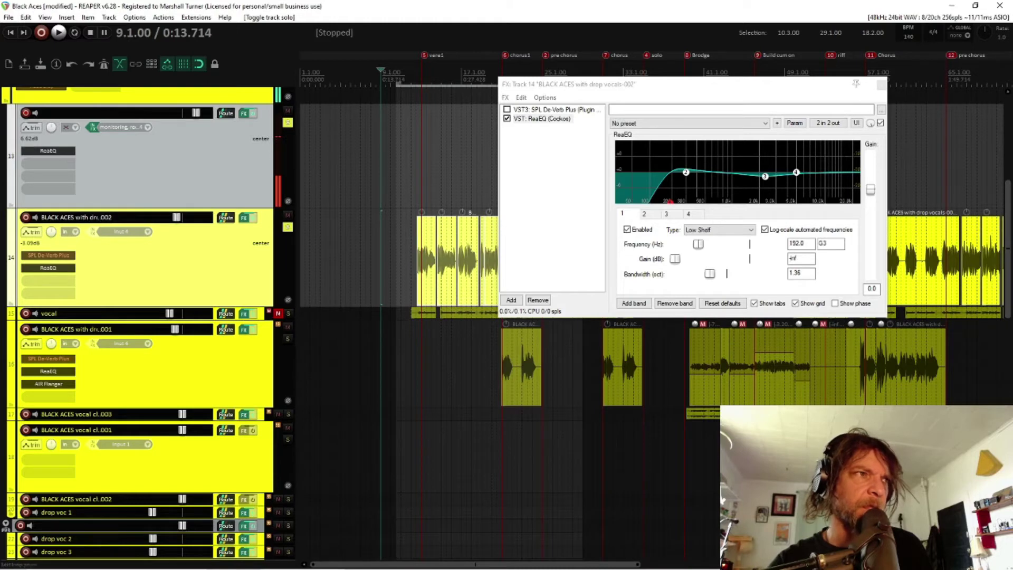
left_click(416, 158)
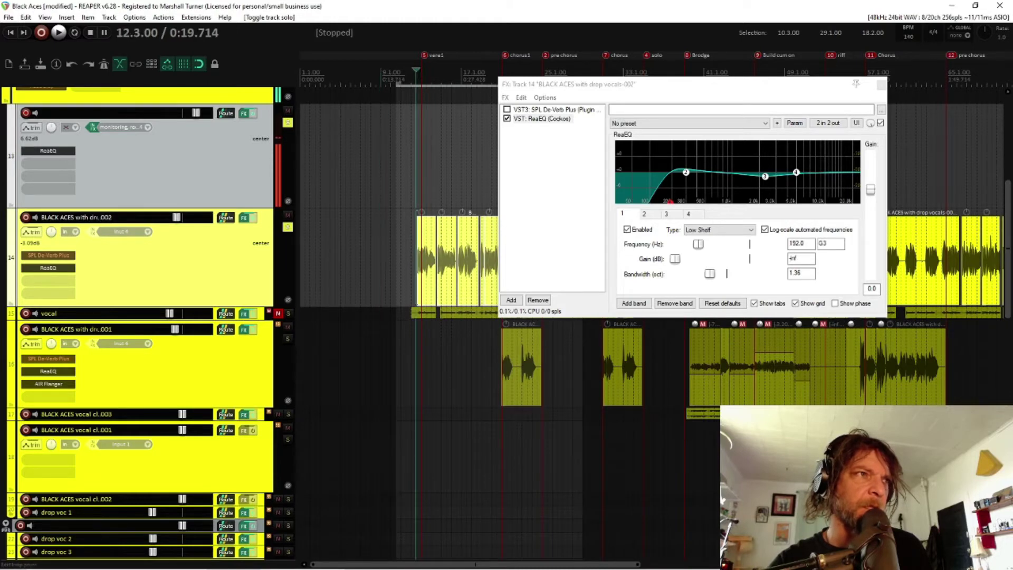
left_click(411, 158)
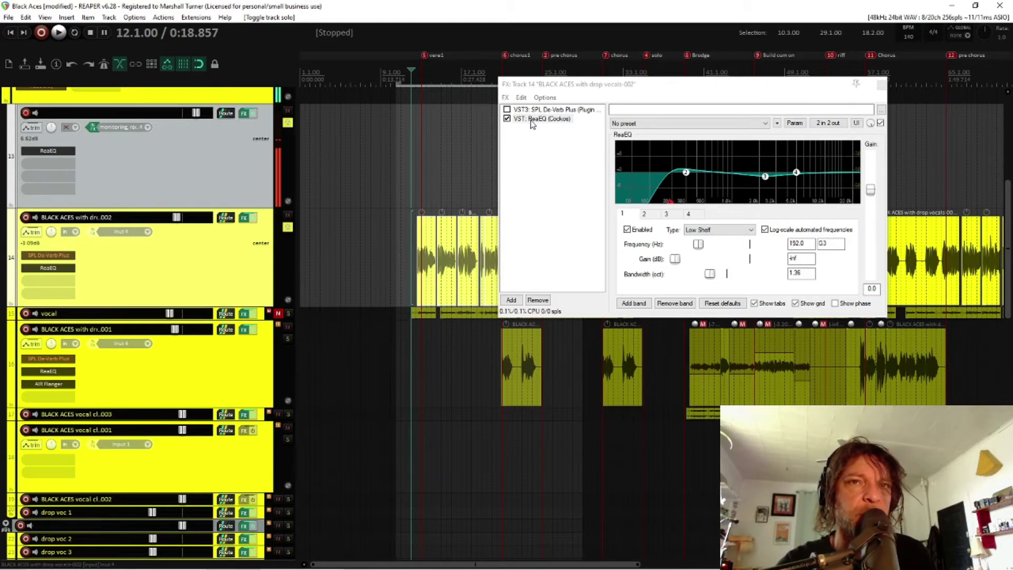
- Play the soloed drop vocal twice from 12.1.00, stopping after each pass
key("space")
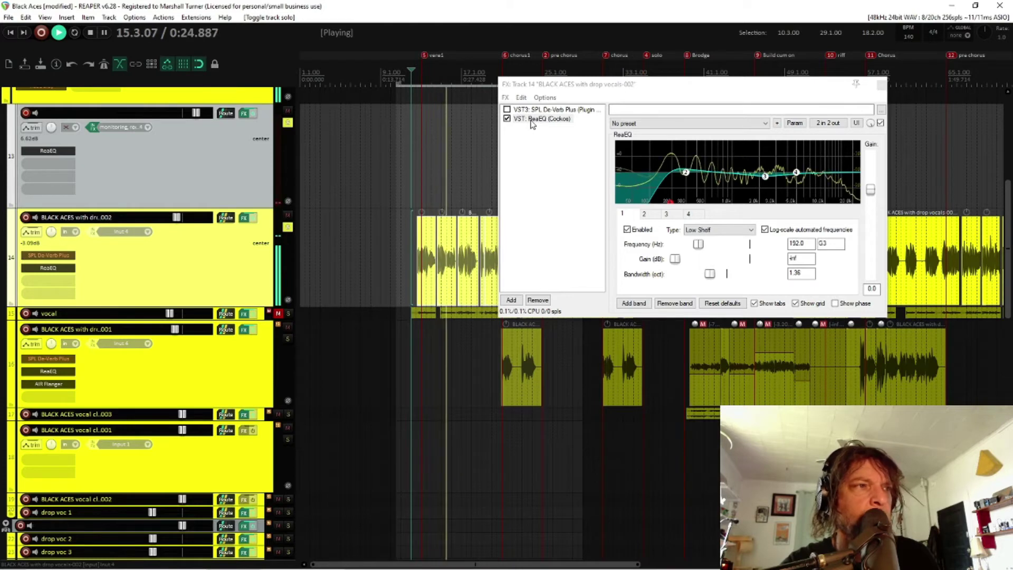
key("space")
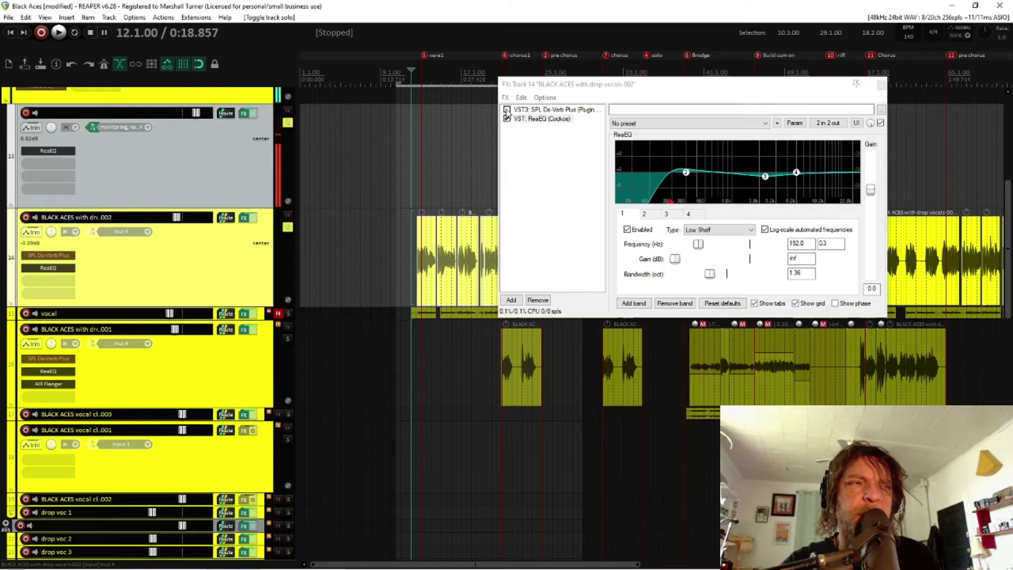
key("space")
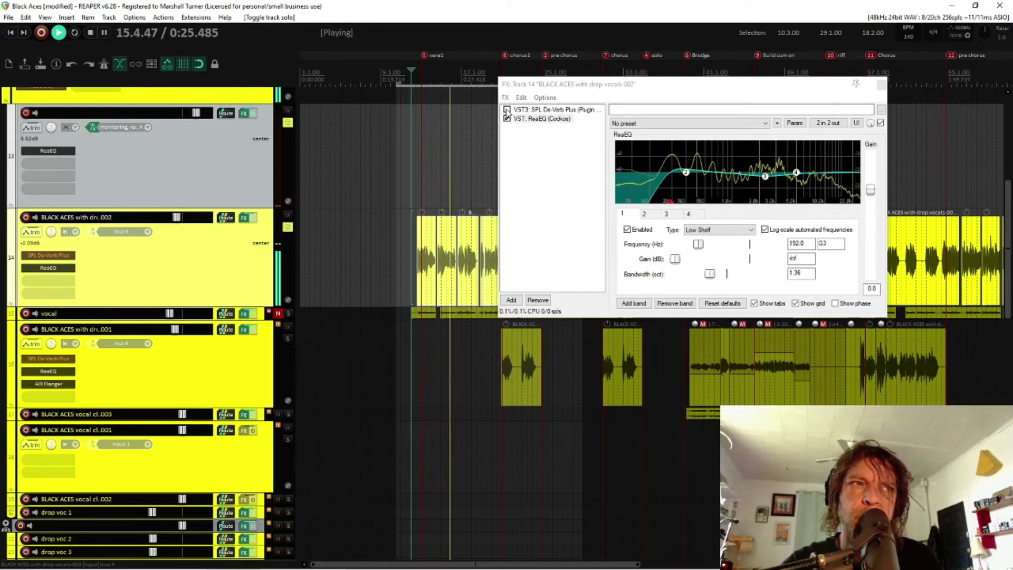
key("space")
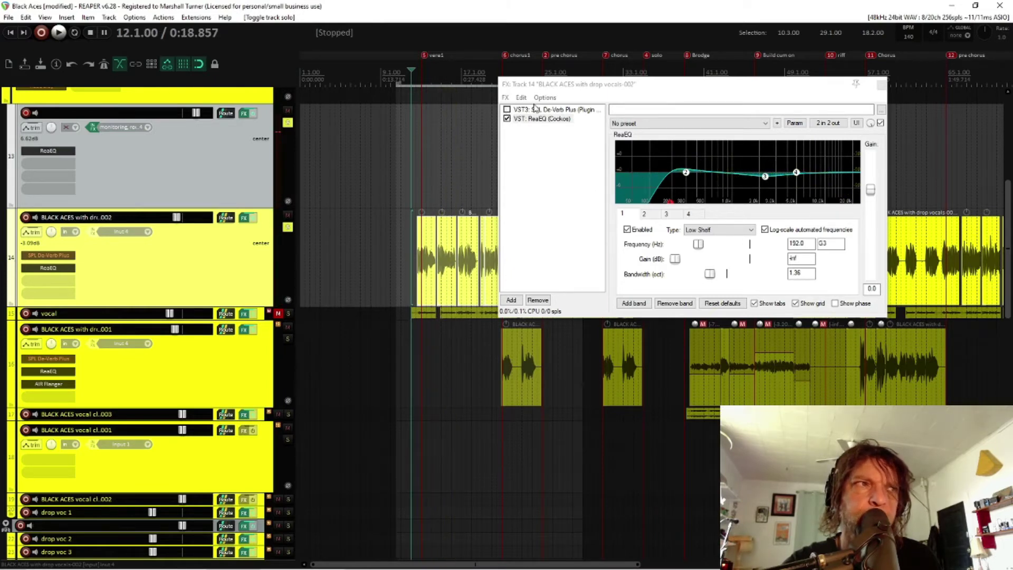
- Show SPL De-Verb Plus, keep the 01 Less Room - more direct preset, and replay the soloed vocal
left_click(534, 110)
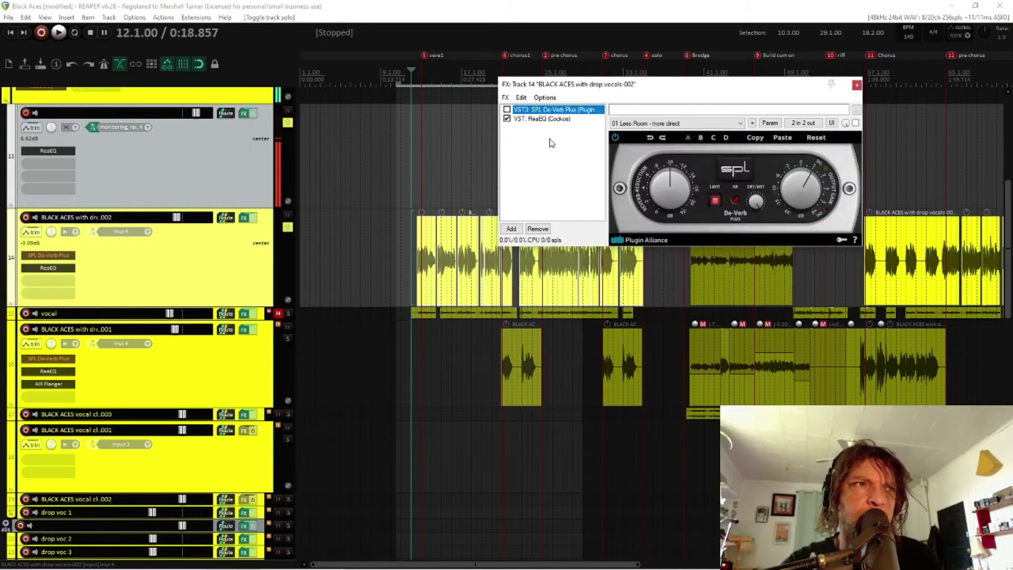
left_click(666, 125)
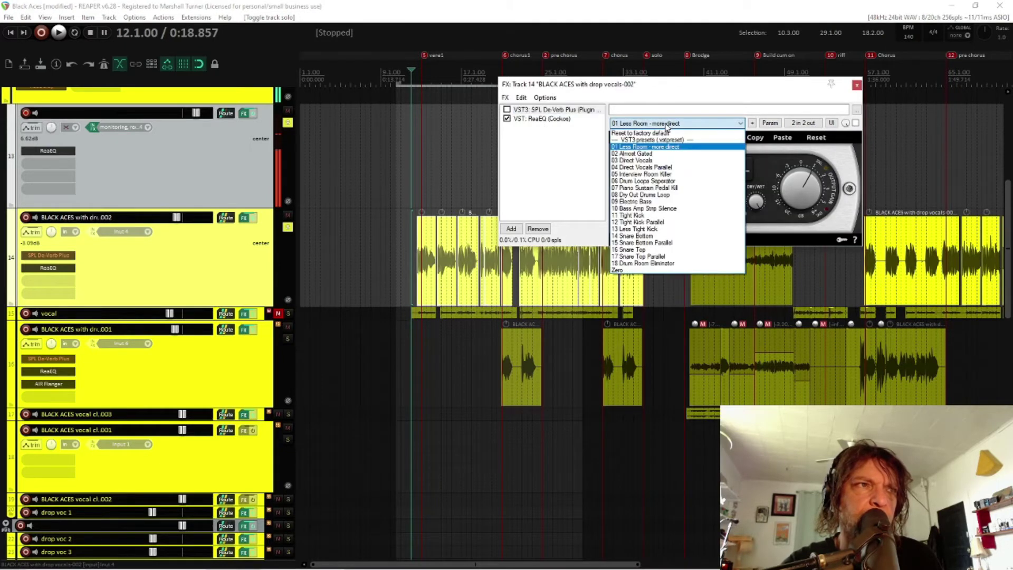
left_click(649, 153)
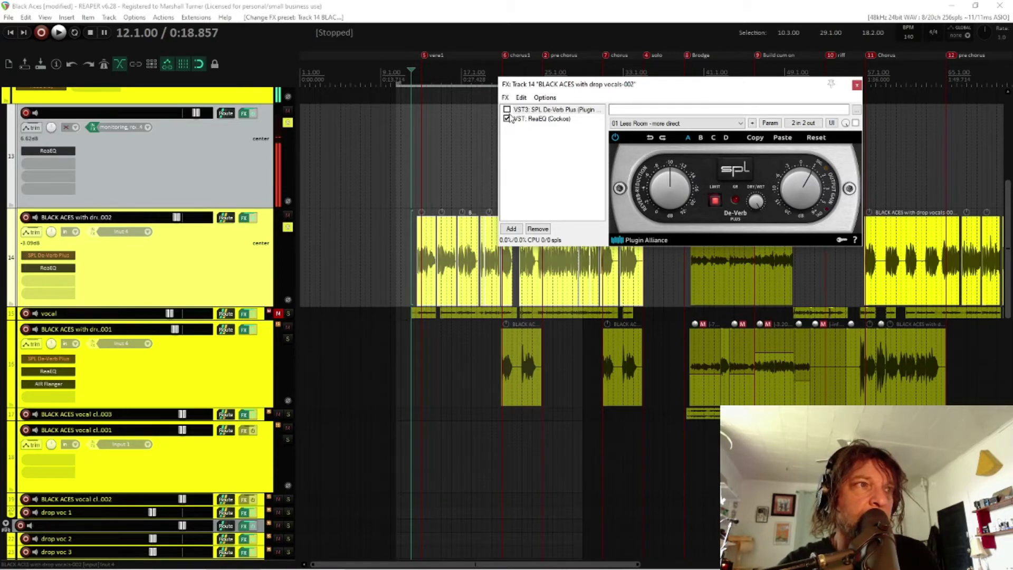
key("space")
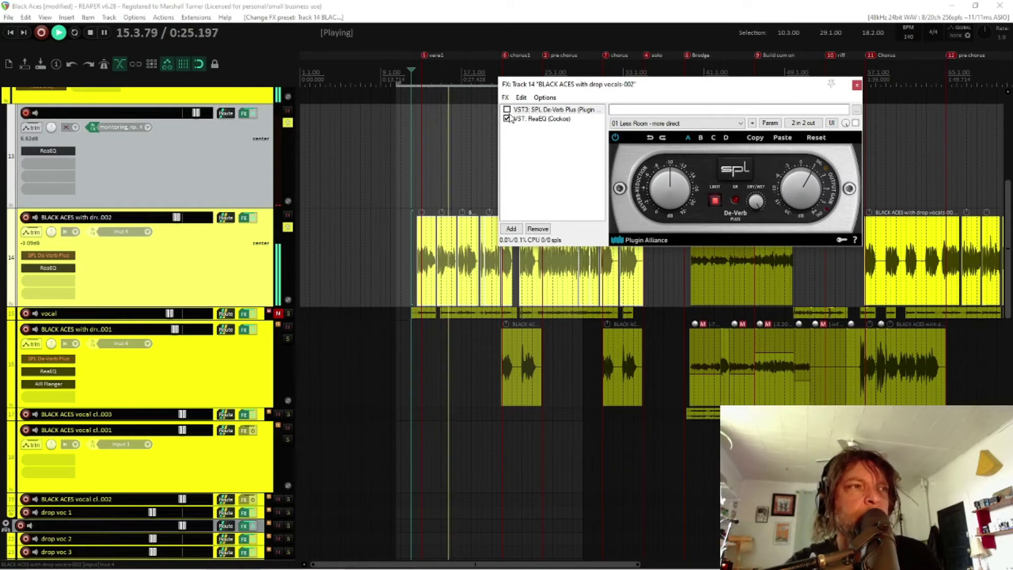
key("space")
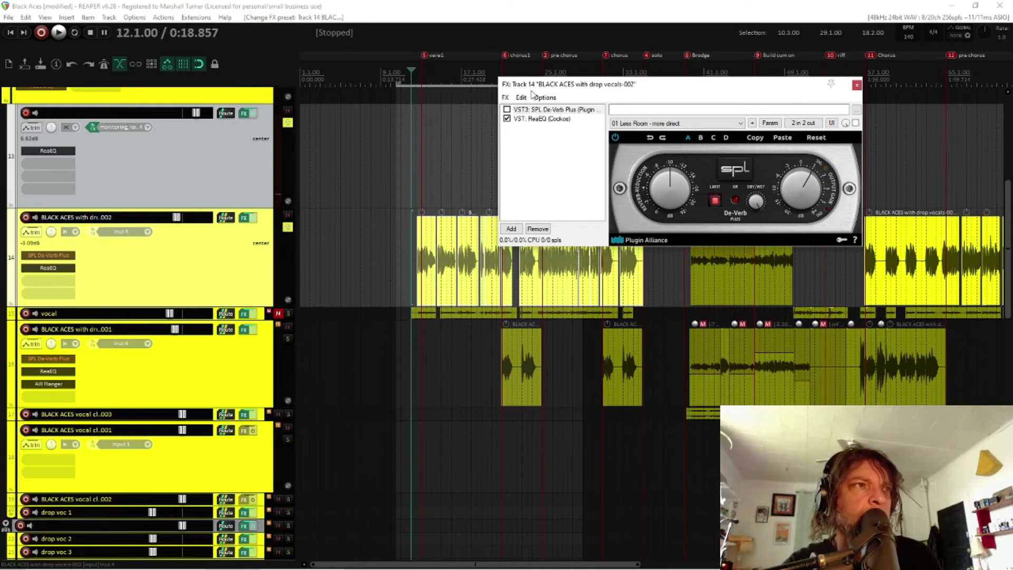
- Re-enable SPL De-Verb Plus, audition the soloed vocal, and move the FX window left
left_click(506, 110)
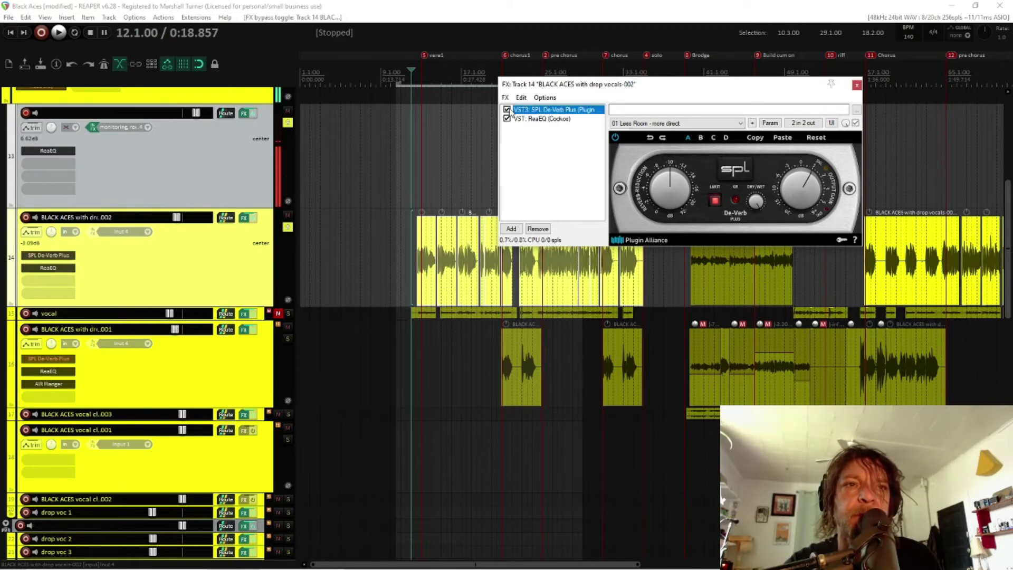
key("space")
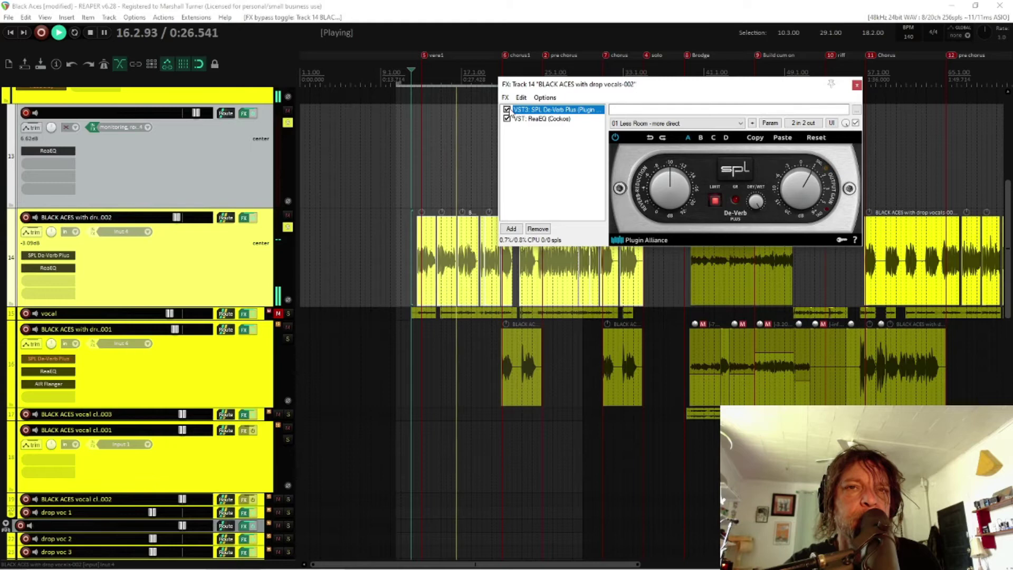
key("space")
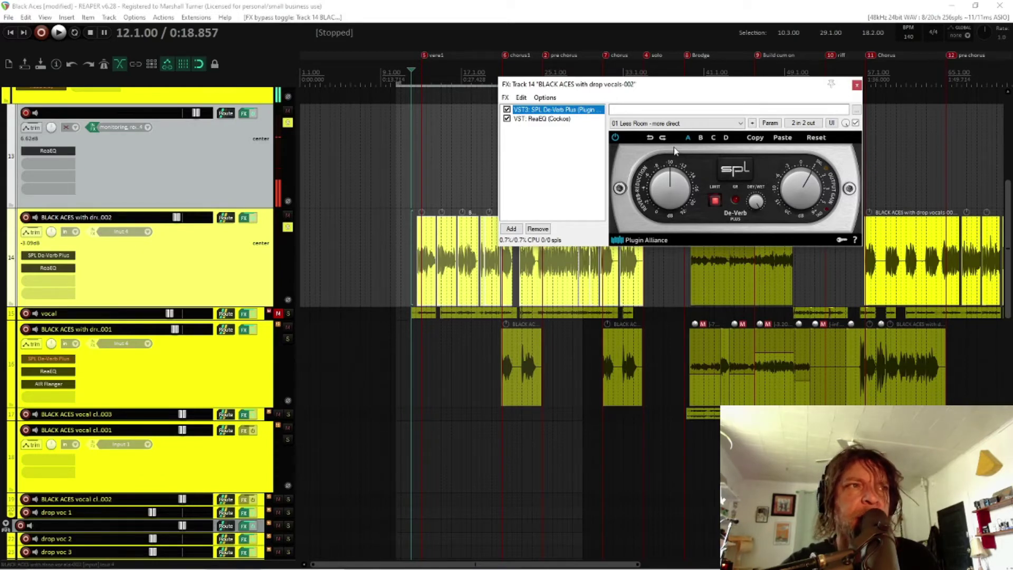
left_click_drag(687, 89, 266, 93)
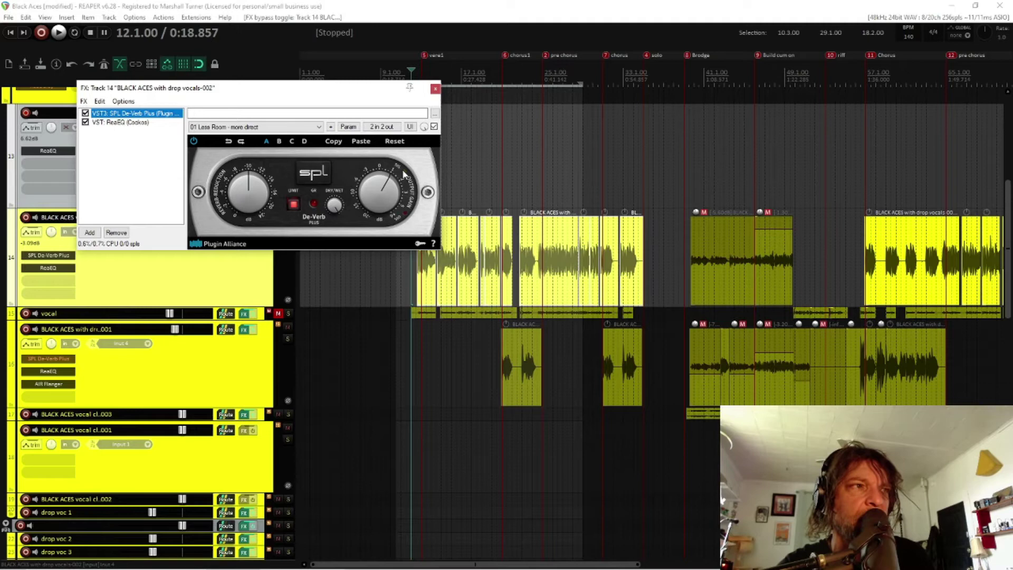
- Raise the Reverb Reduction knob on SPL De-Verb Plus while listening to the vocal
key("space")
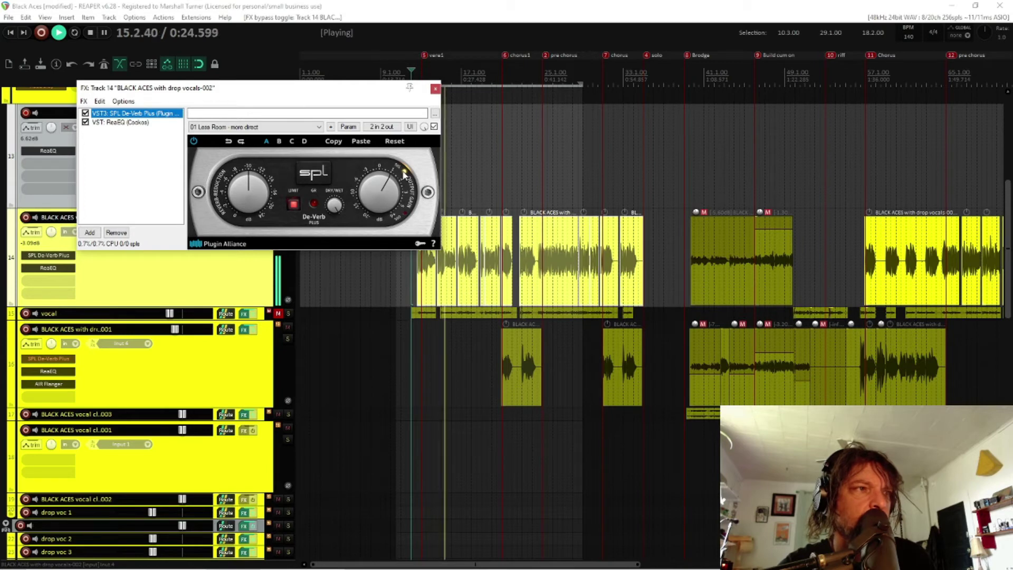
left_click(247, 191)
key("space")
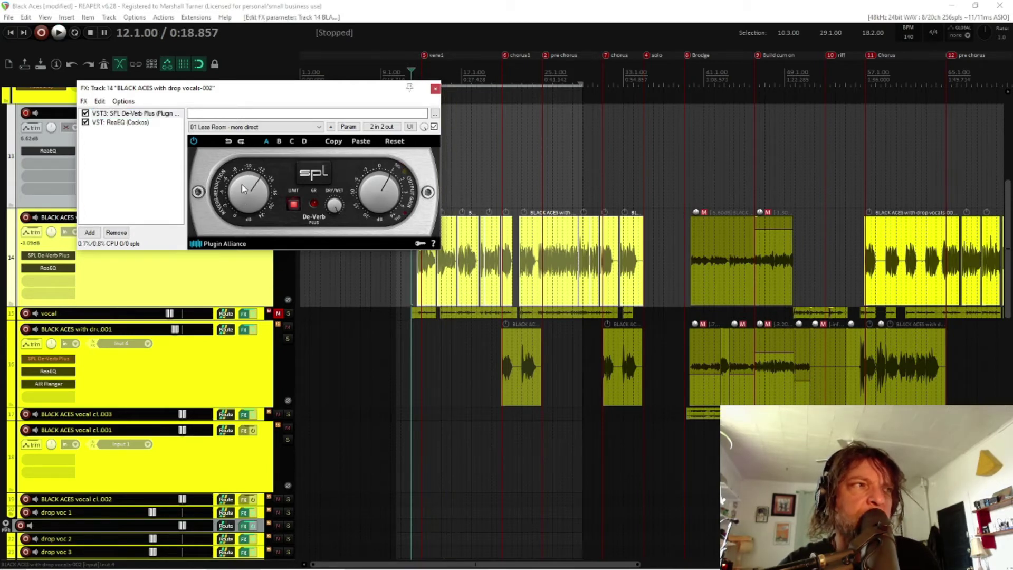
left_click_drag(241, 179, 244, 173)
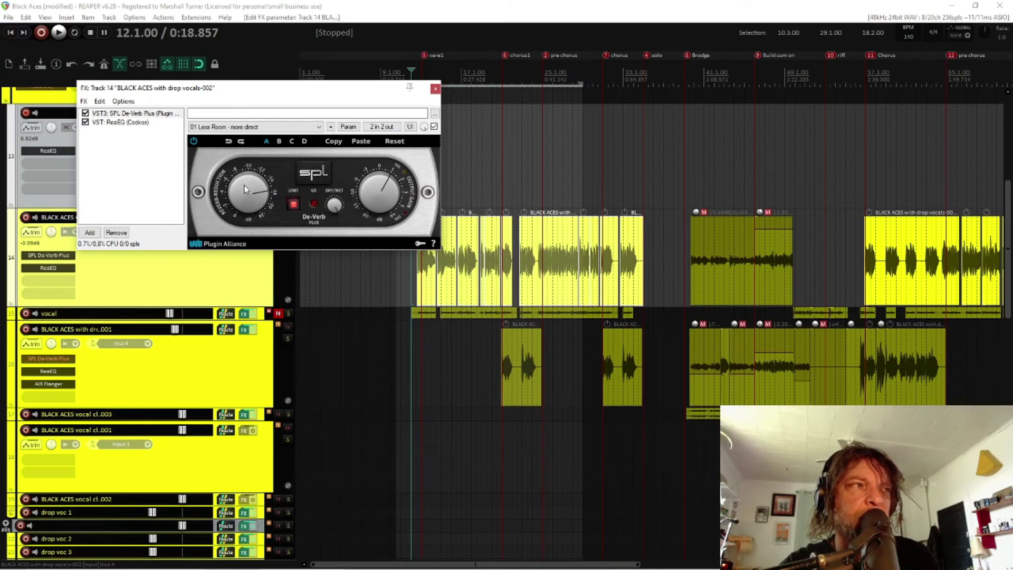
- Audition the vocal with the stronger reverb reduction, then close the FX chain
key("space")
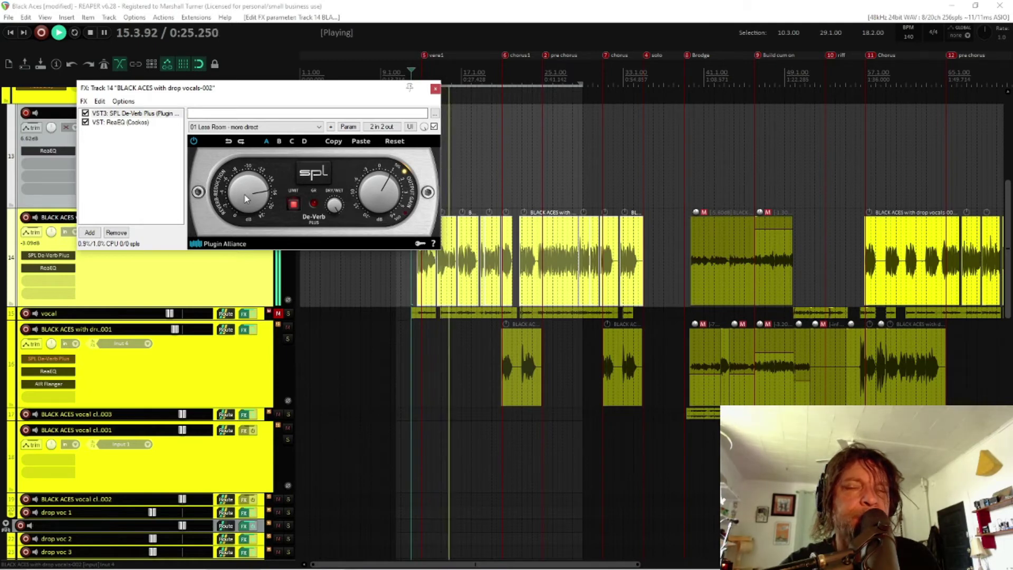
key("space")
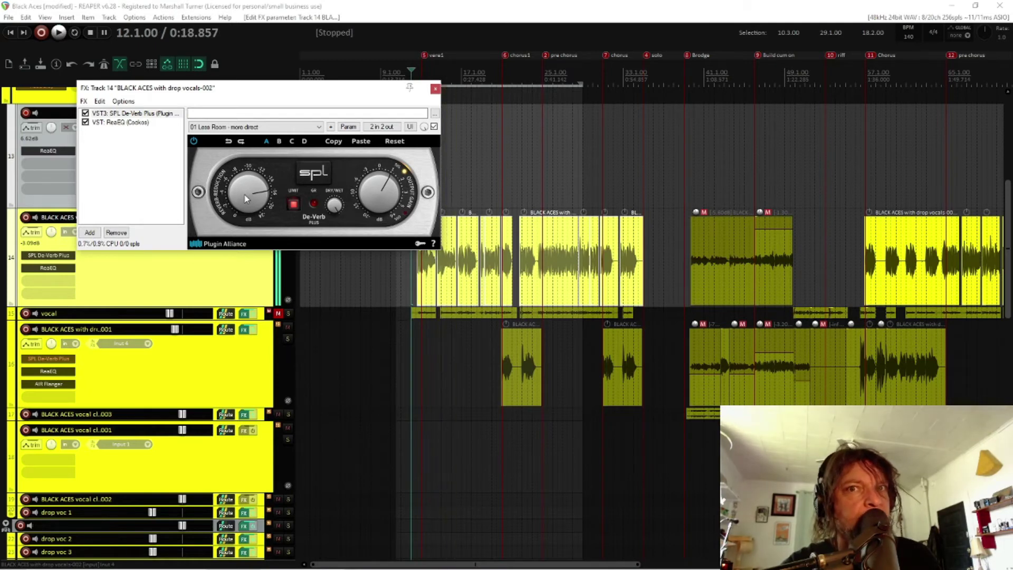
left_click(435, 90)
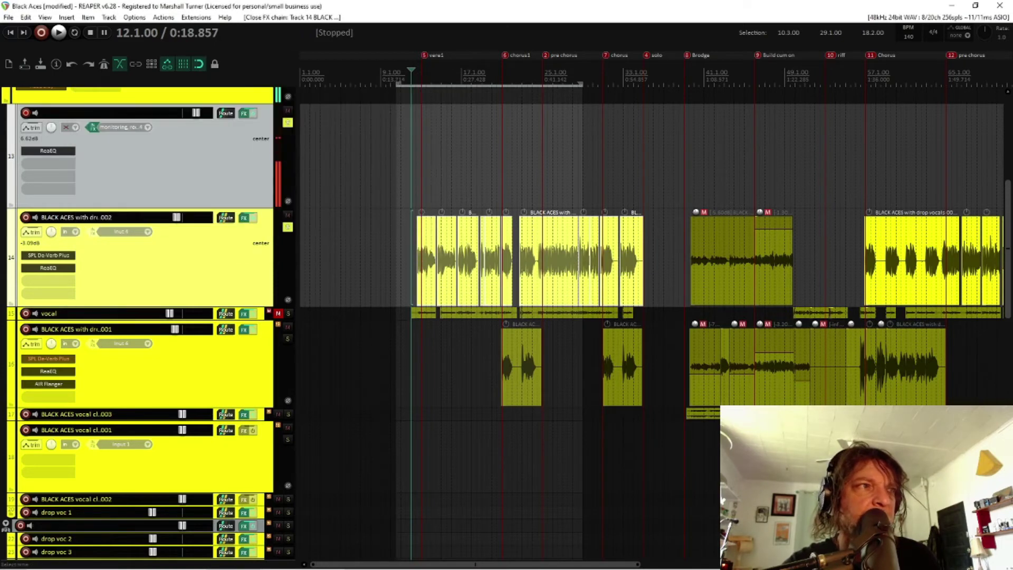
- Unsolo the drop vocals, play the full mix from 10.3.00, and reopen its FX chain
left_click(287, 227)
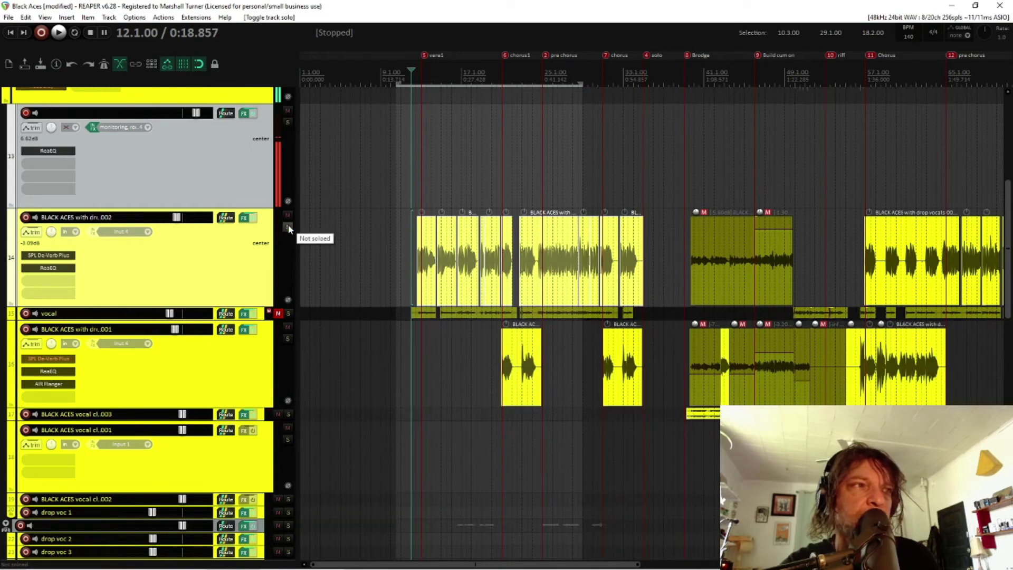
left_click(397, 77)
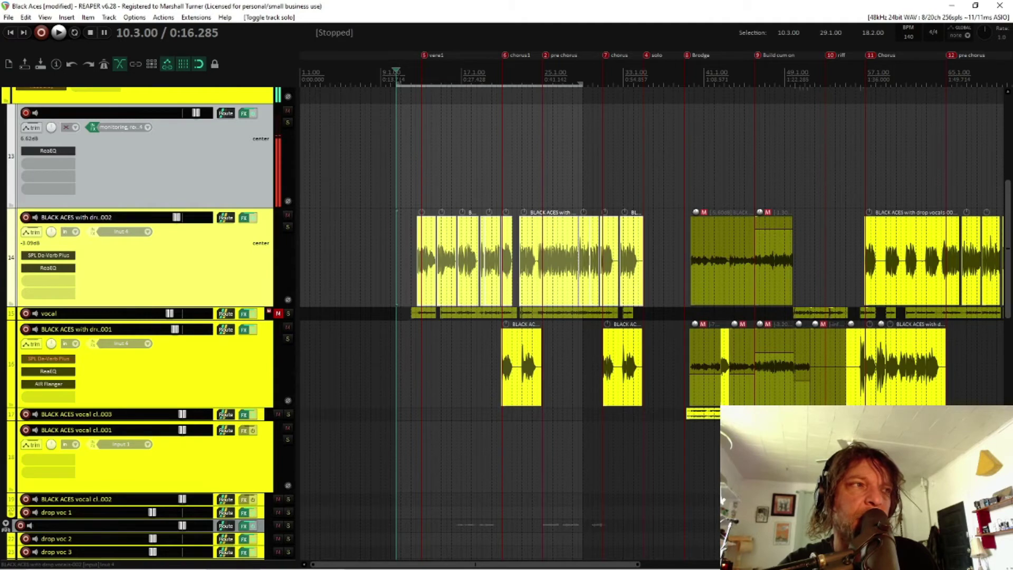
key("space")
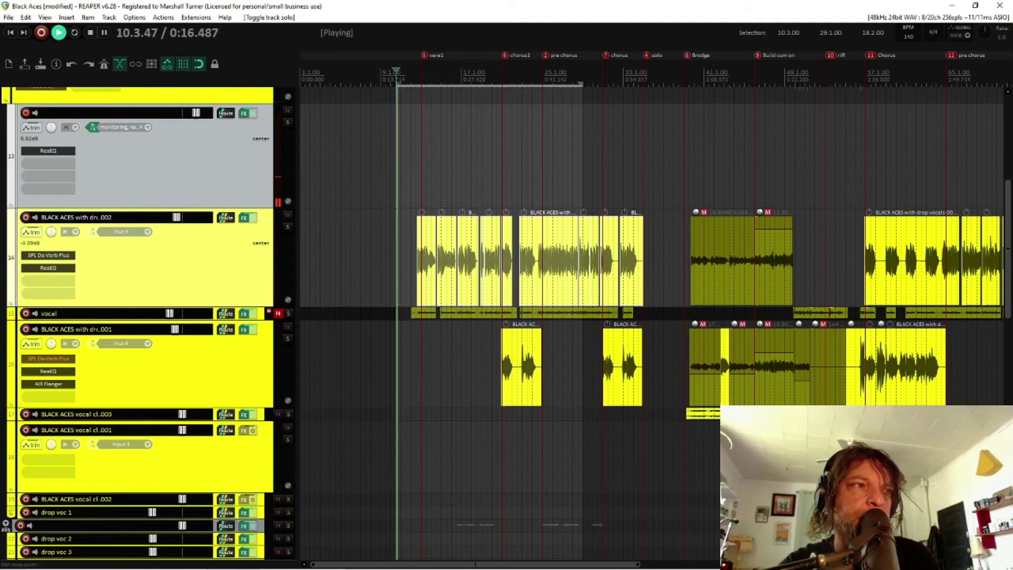
left_click(244, 217)
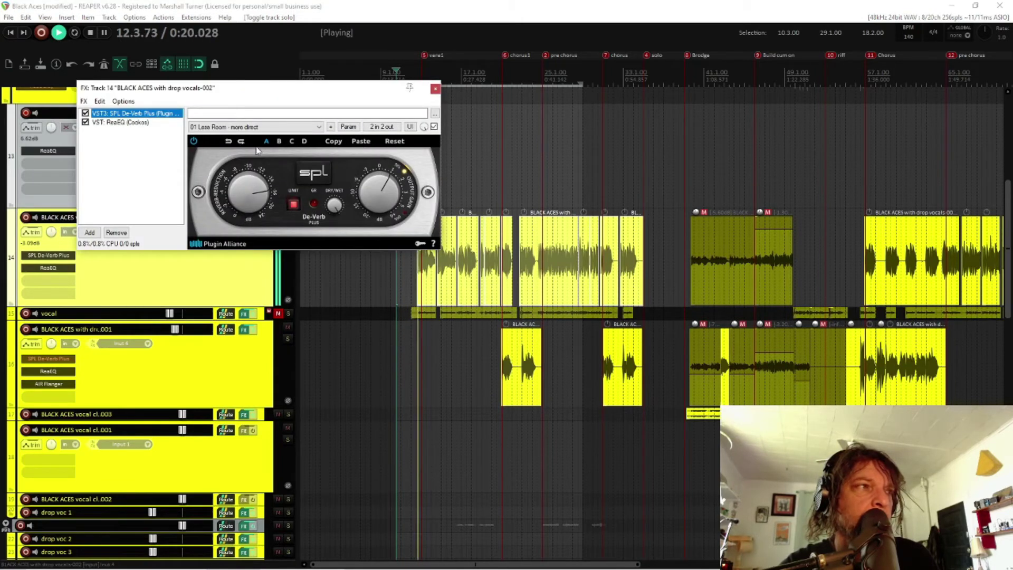
left_click_drag(266, 95, 662, 173)
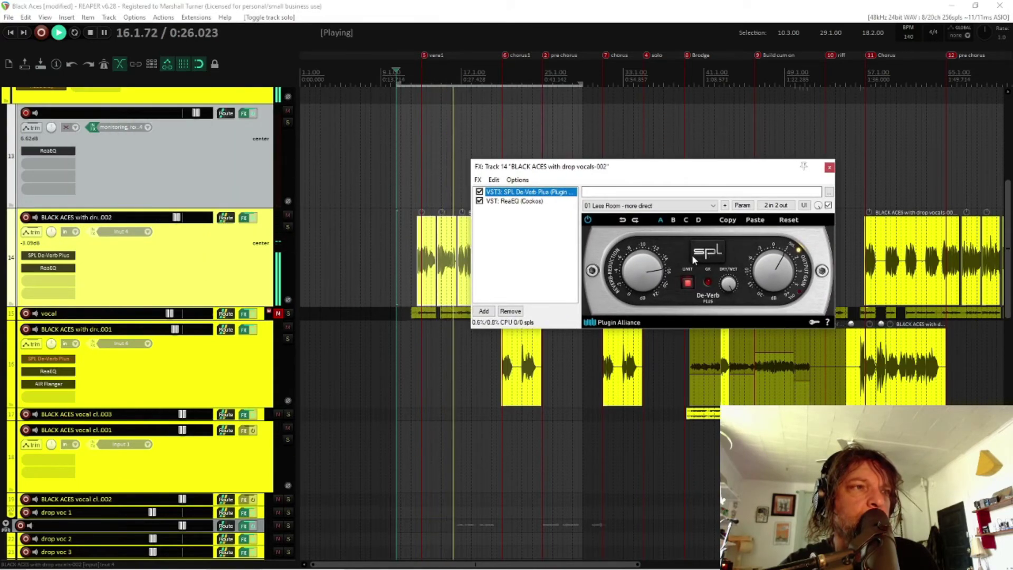
key("space")
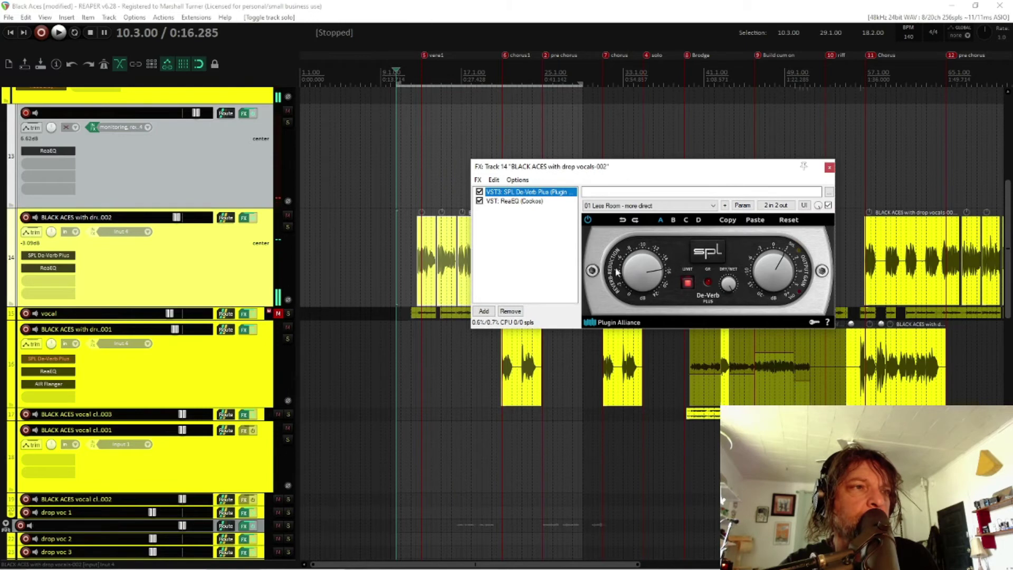
- A/B SPL De-Verb Plus on and off in the playing mix, ending with it bypassed
left_click(828, 205)
key("space")
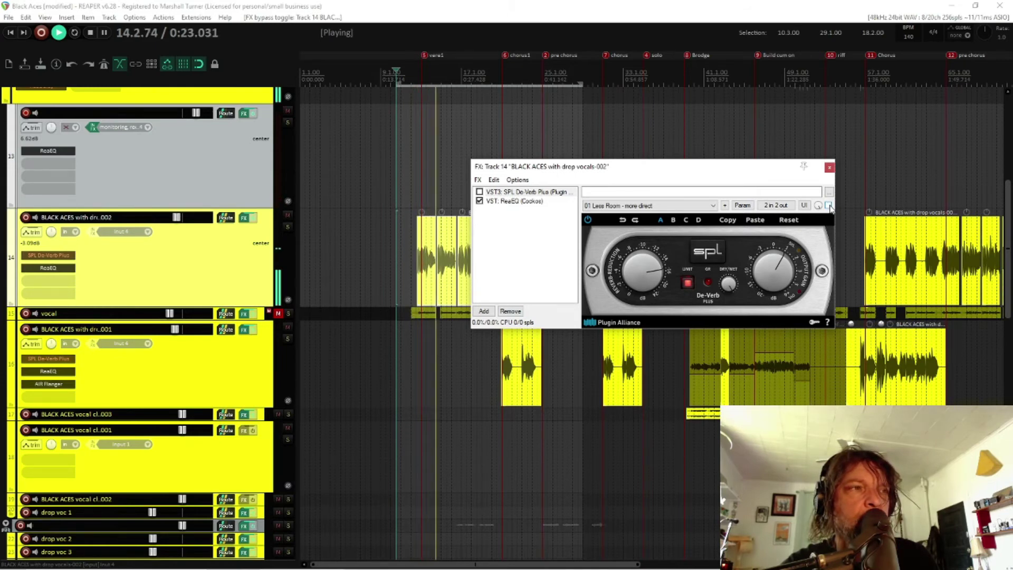
left_click(828, 206)
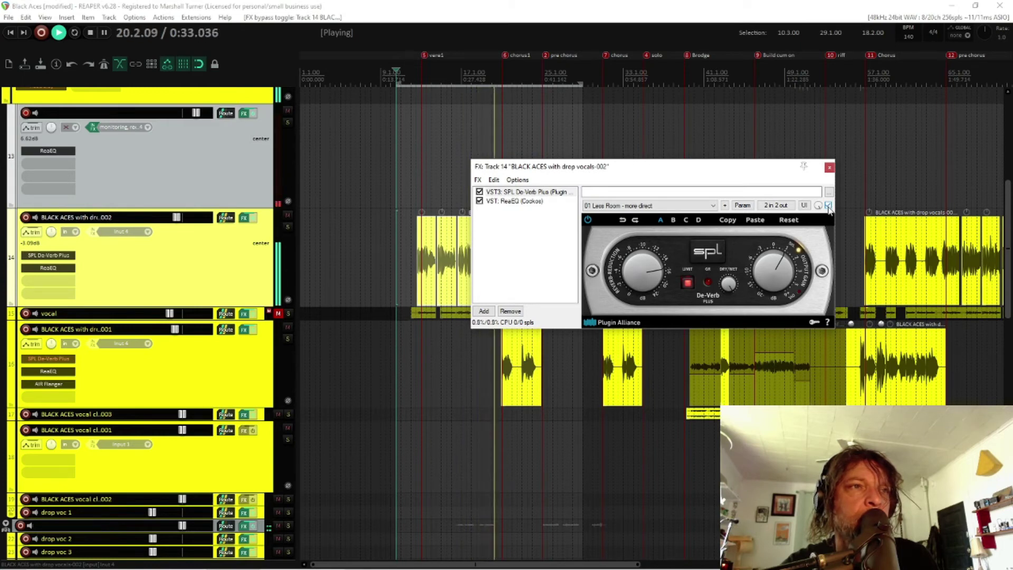
left_click(828, 206)
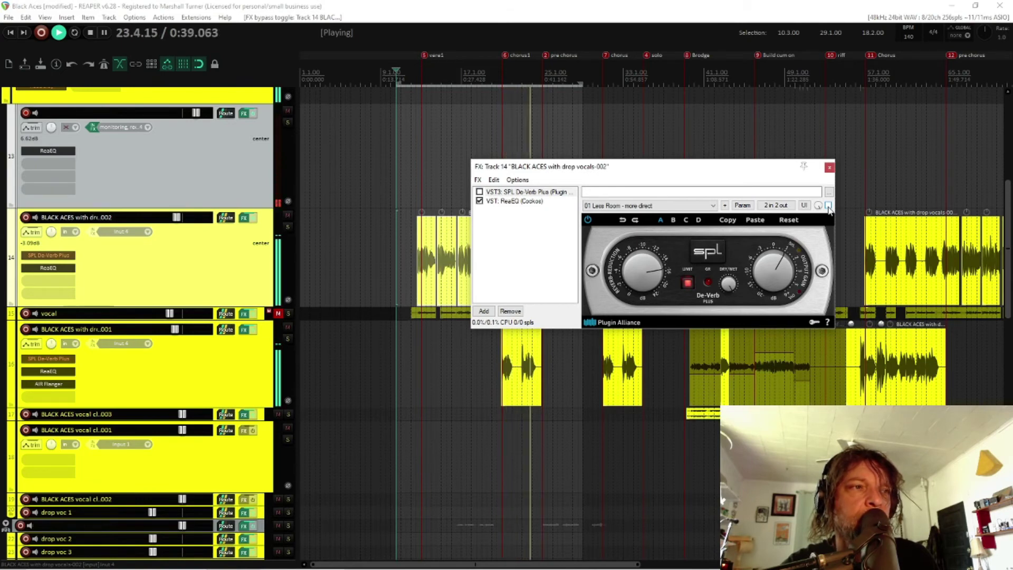
left_click(827, 205)
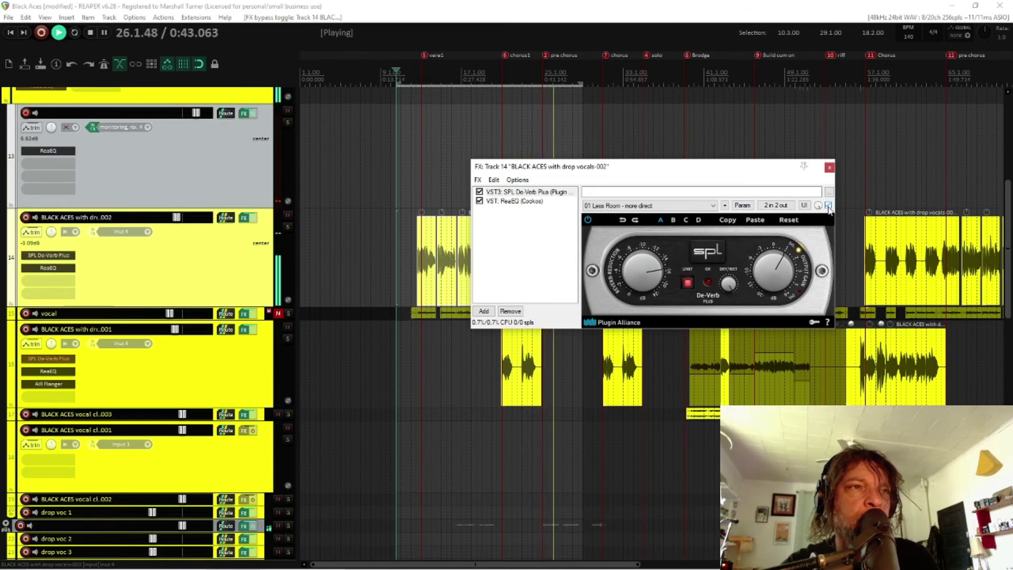
left_click(827, 205)
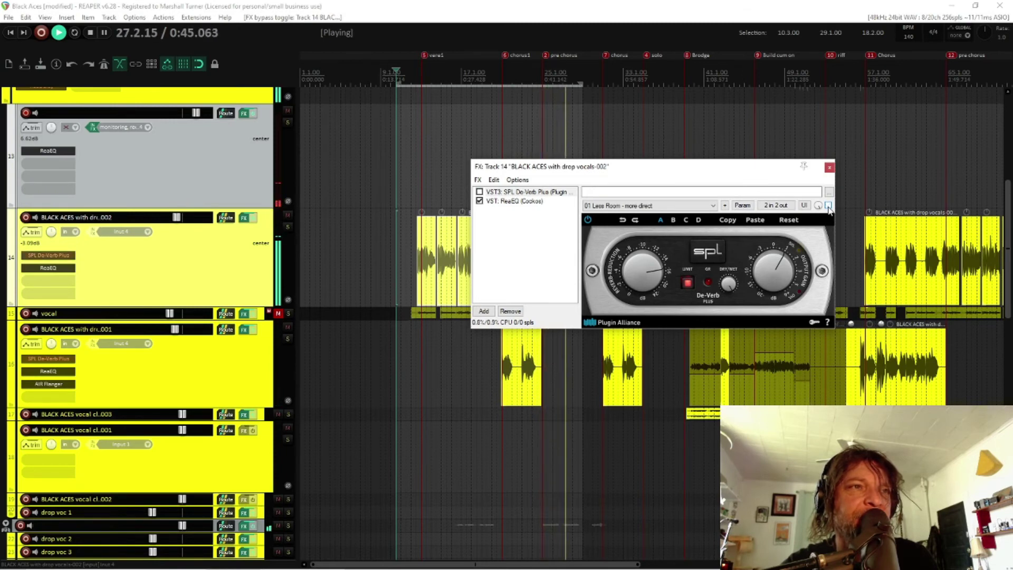
left_click(828, 205)
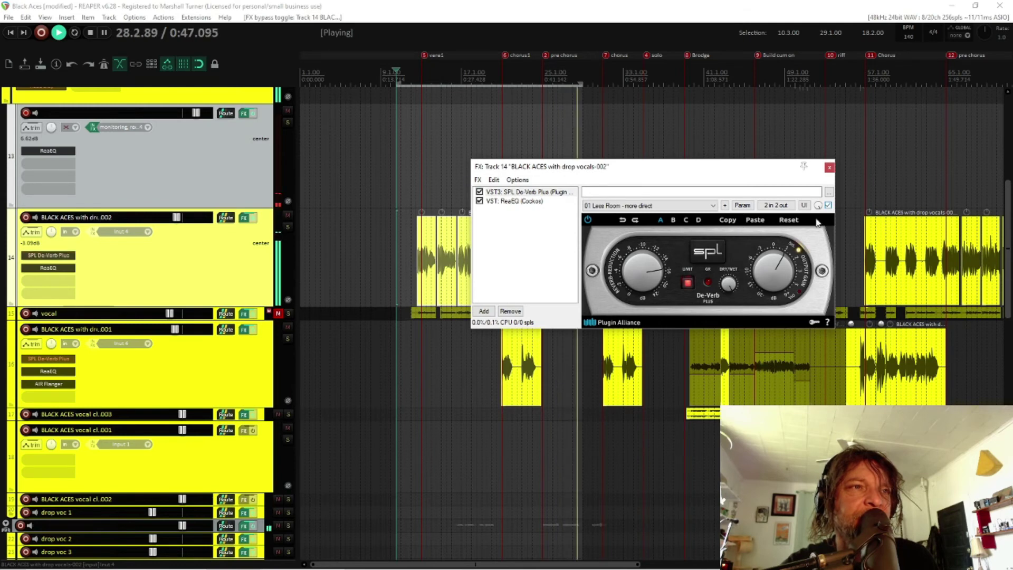
left_click_drag(773, 278, 776, 276)
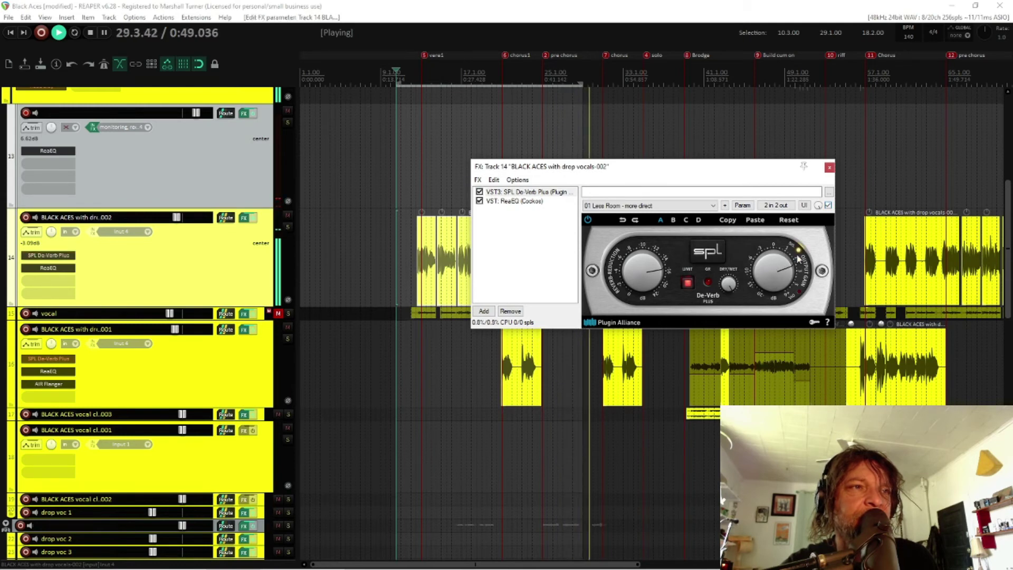
left_click(827, 205)
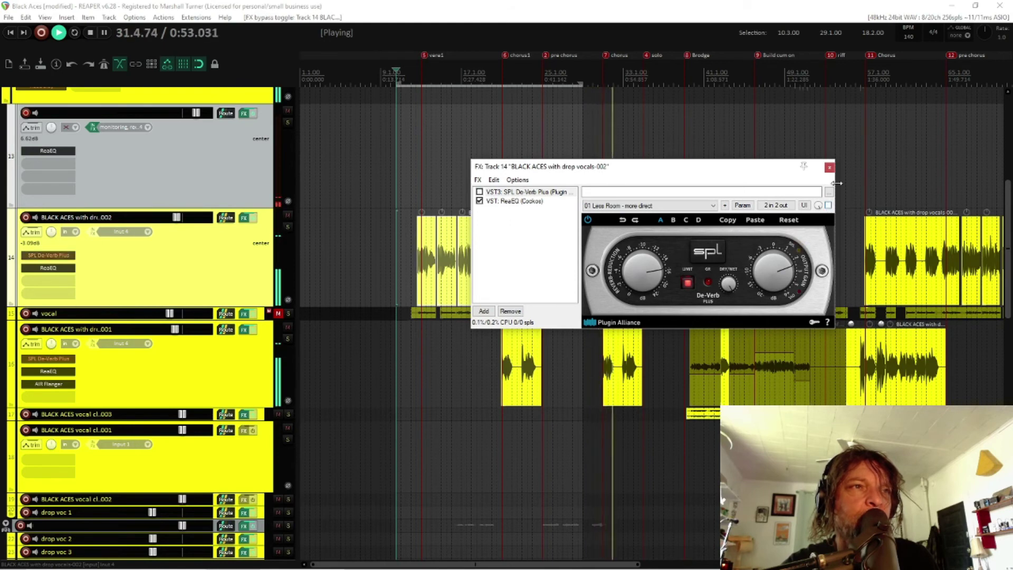
key("space")
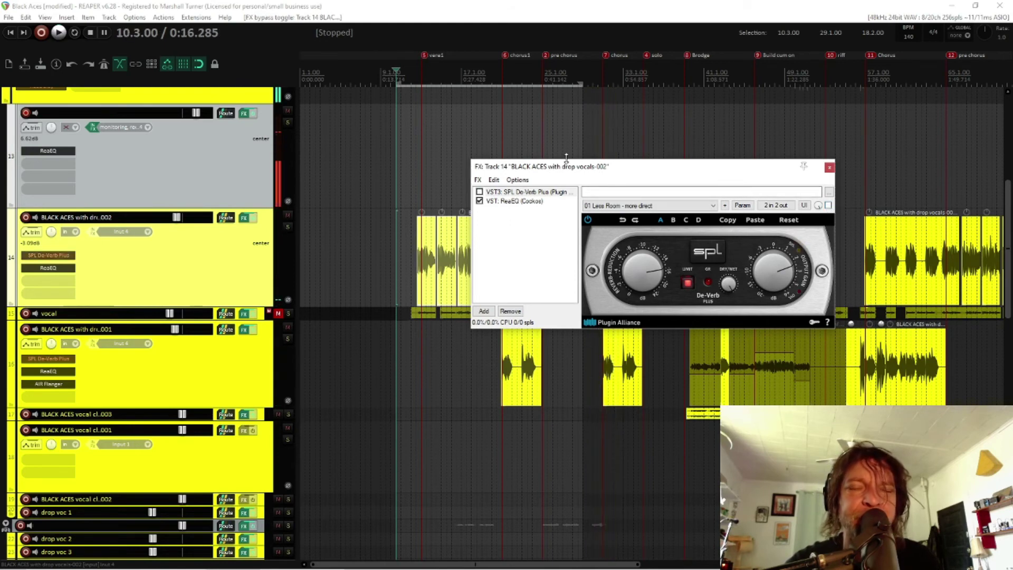